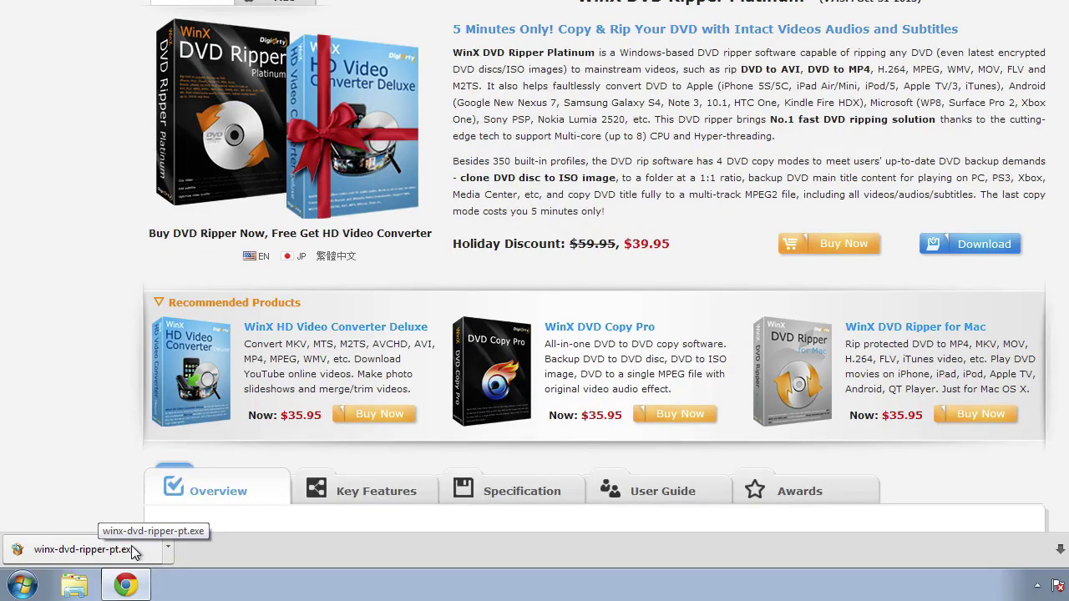
Run the downloaded WinX DVD Ripper installer from Downloads, allowing its security and permission prompts
{"action": "left_click", "coordinate": [83, 549]}
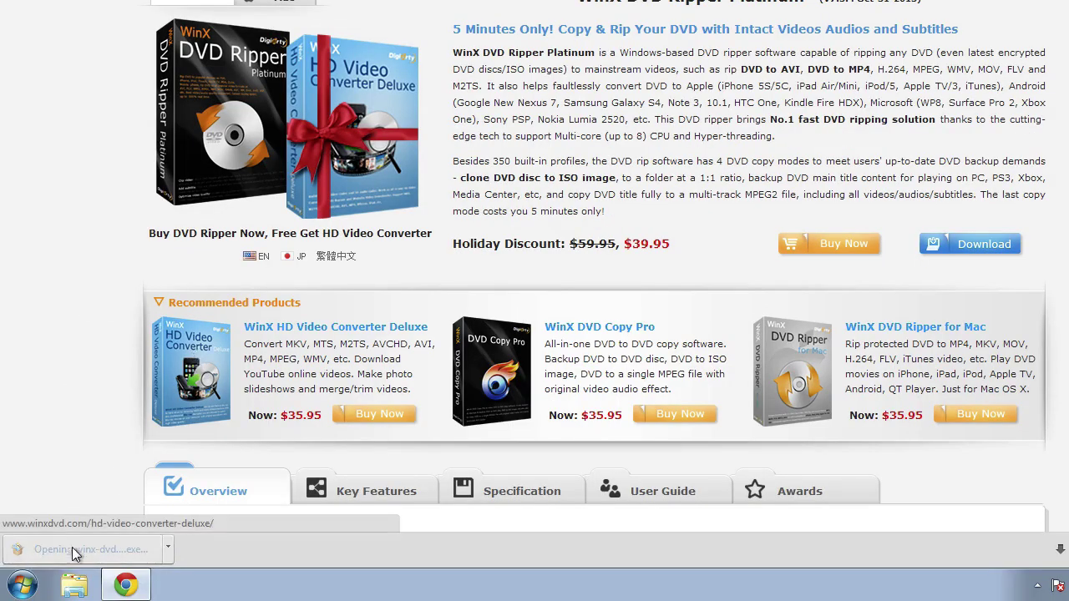
{"action": "left_click", "coordinate": [75, 582]}
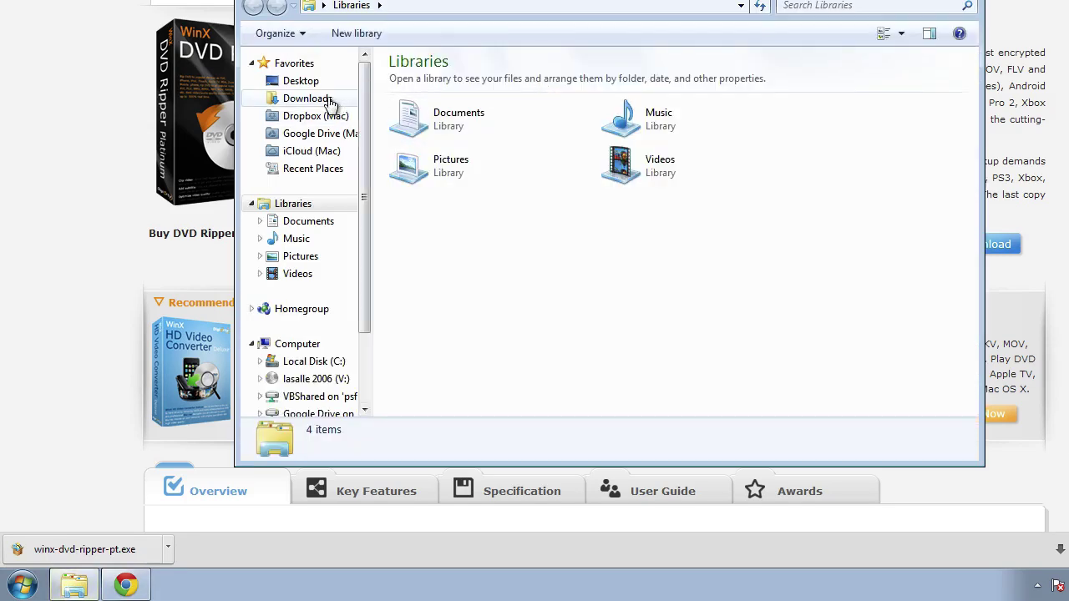
{"action": "left_click", "coordinate": [330, 99]}
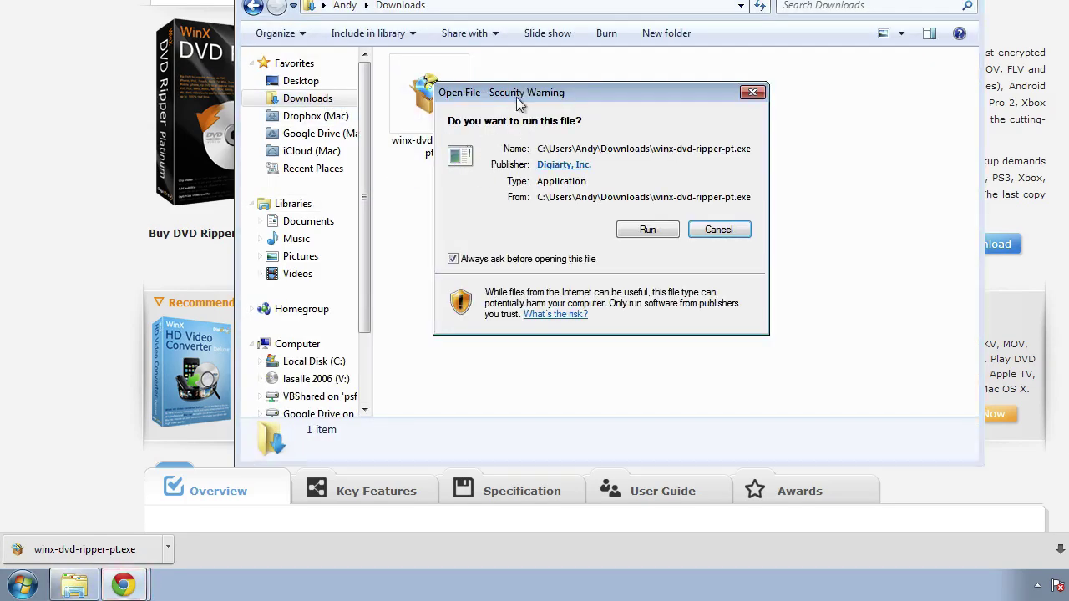
{"action": "left_click_drag", "start_coordinate": [516, 94], "coordinate": [600, 94]}
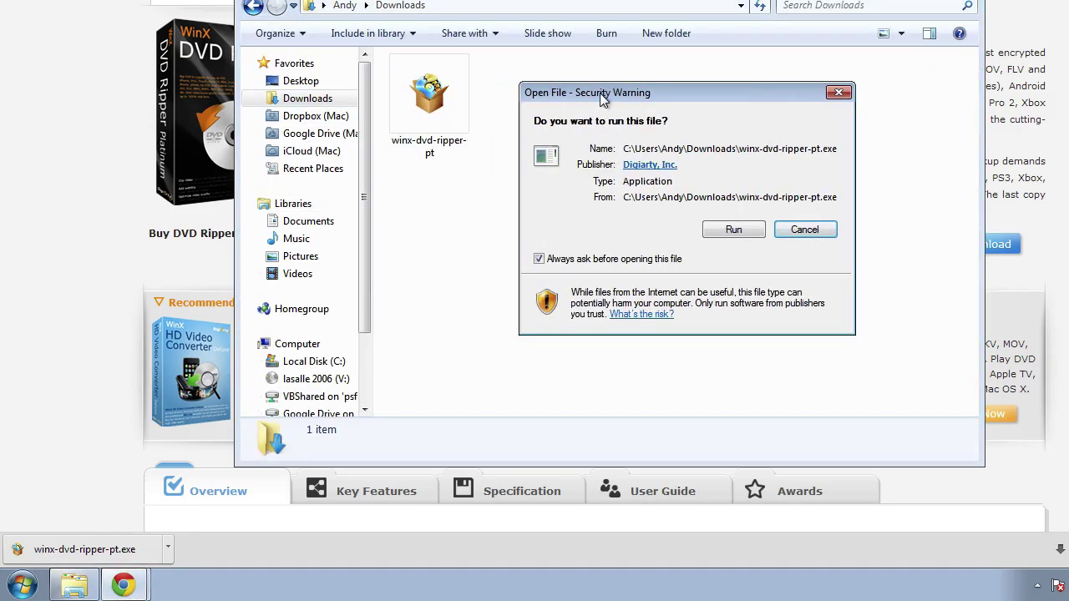
{"action": "left_click", "coordinate": [726, 234]}
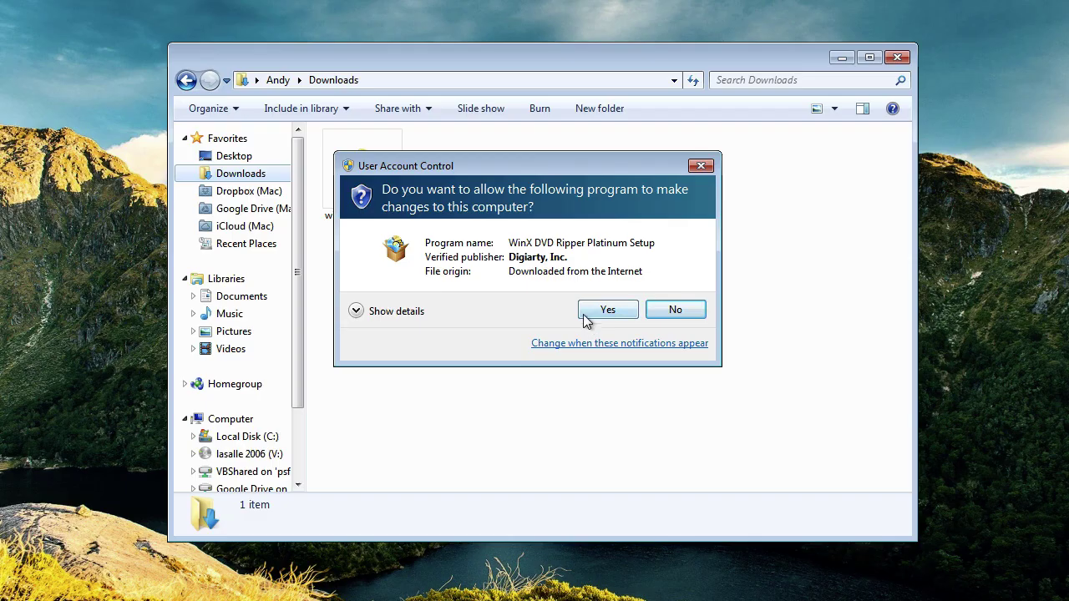
{"action": "left_click", "coordinate": [585, 316]}
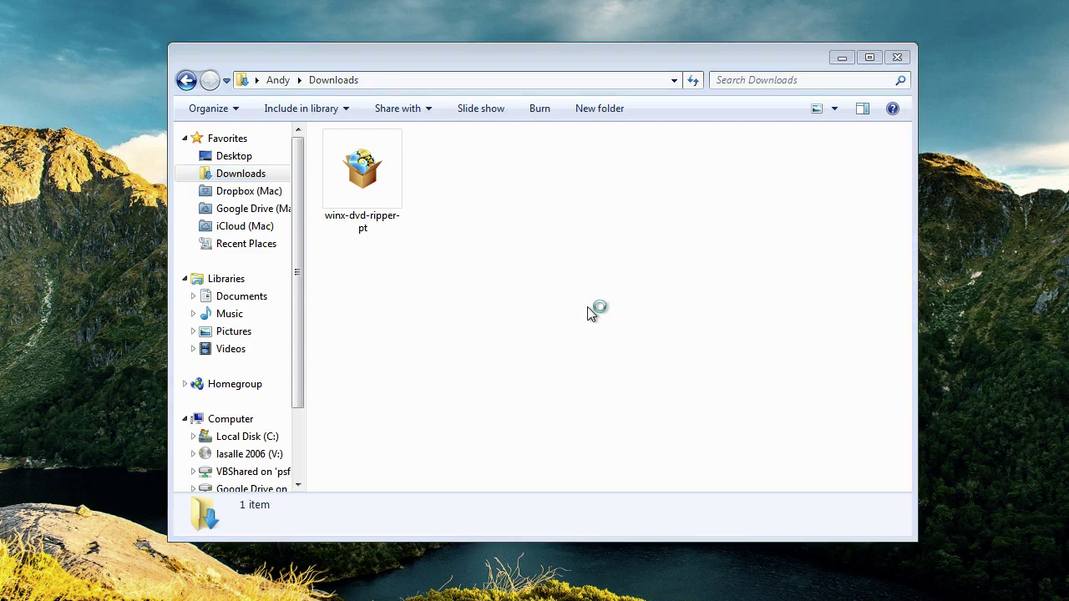
Accept the license, install with default location, Start Menu folder and tasks, then launch the ripper
{"action": "left_click", "coordinate": [548, 326]}
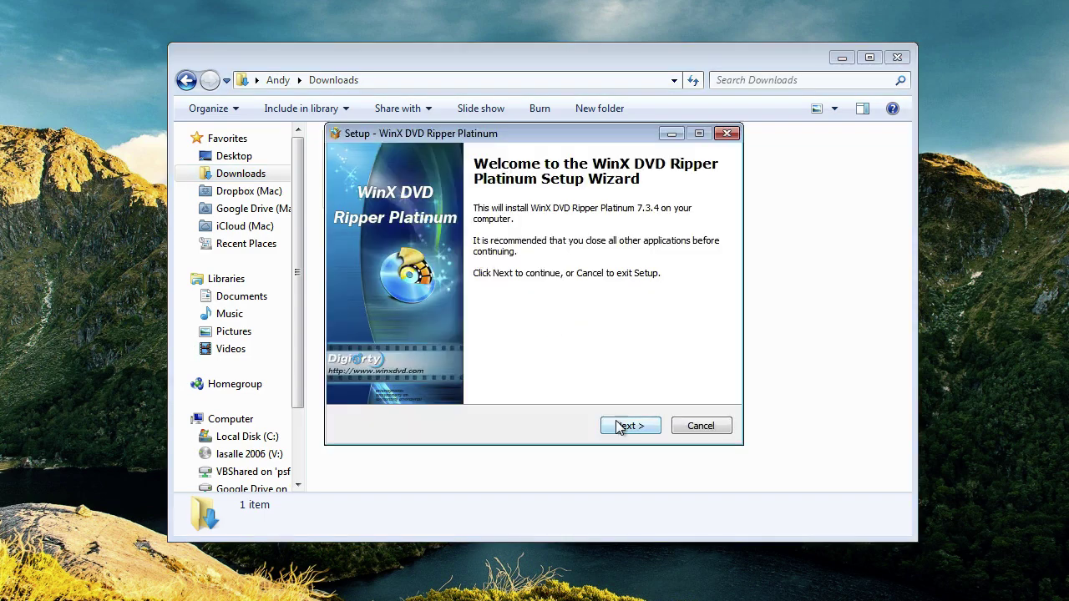
{"action": "left_click", "coordinate": [621, 426]}
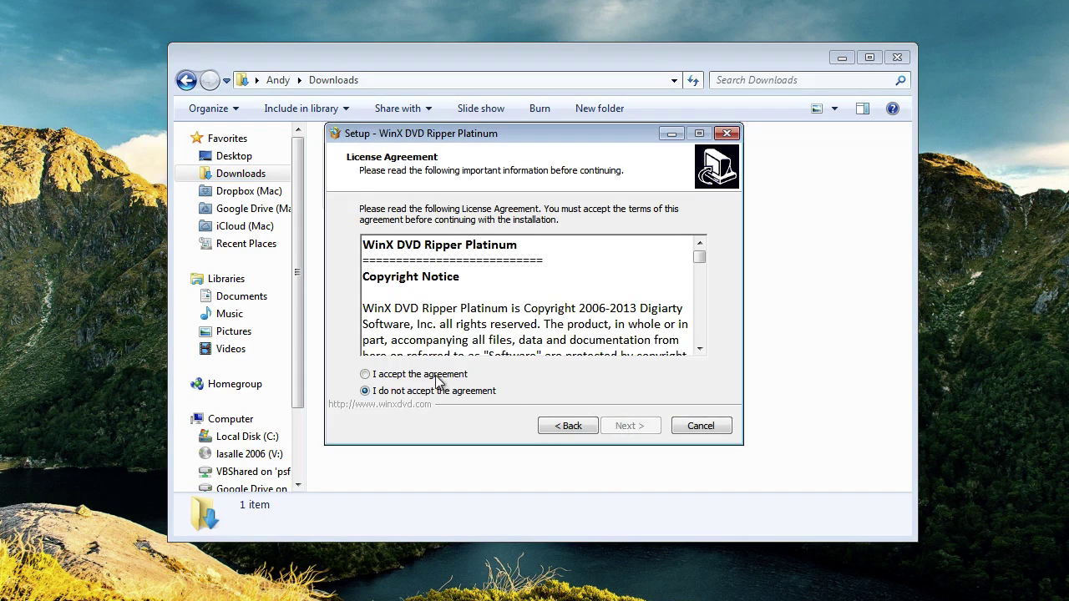
{"action": "left_click", "coordinate": [442, 374]}
{"action": "left_click", "coordinate": [633, 430]}
{"action": "left_click", "coordinate": [631, 426]}
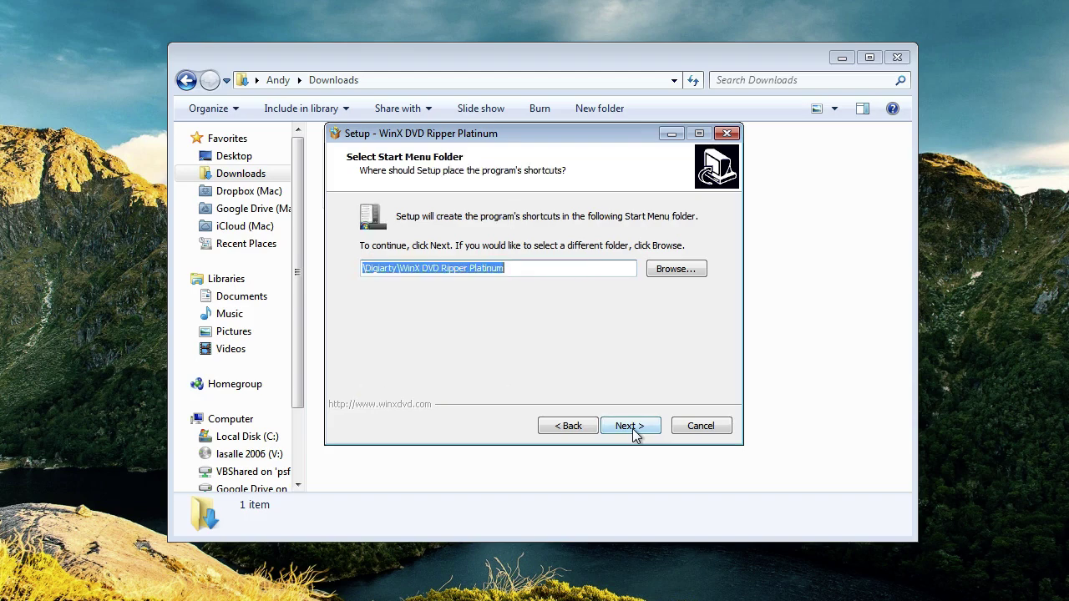
{"action": "left_click", "coordinate": [632, 428]}
{"action": "left_click", "coordinate": [632, 428]}
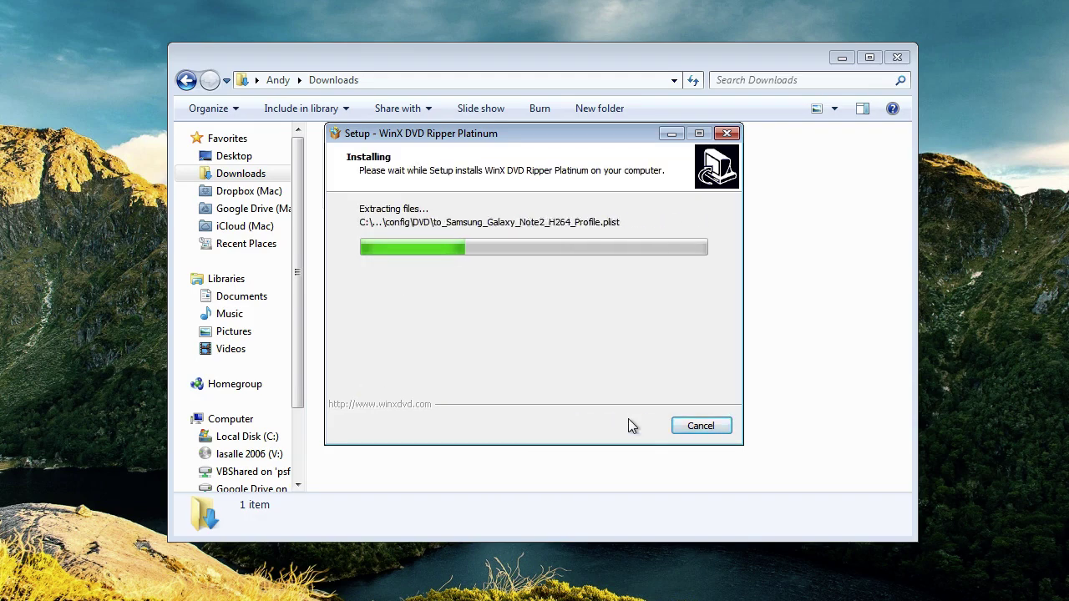
{"action": "left_click", "coordinate": [632, 426]}
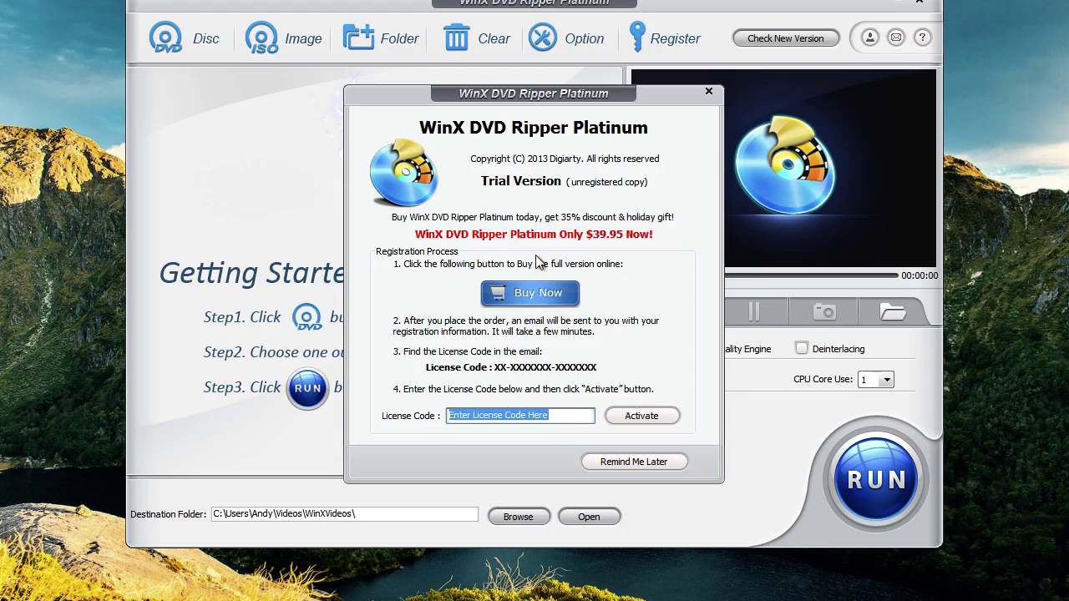
Close the trial registration notice with its X button
{"action": "left_click", "coordinate": [708, 91]}
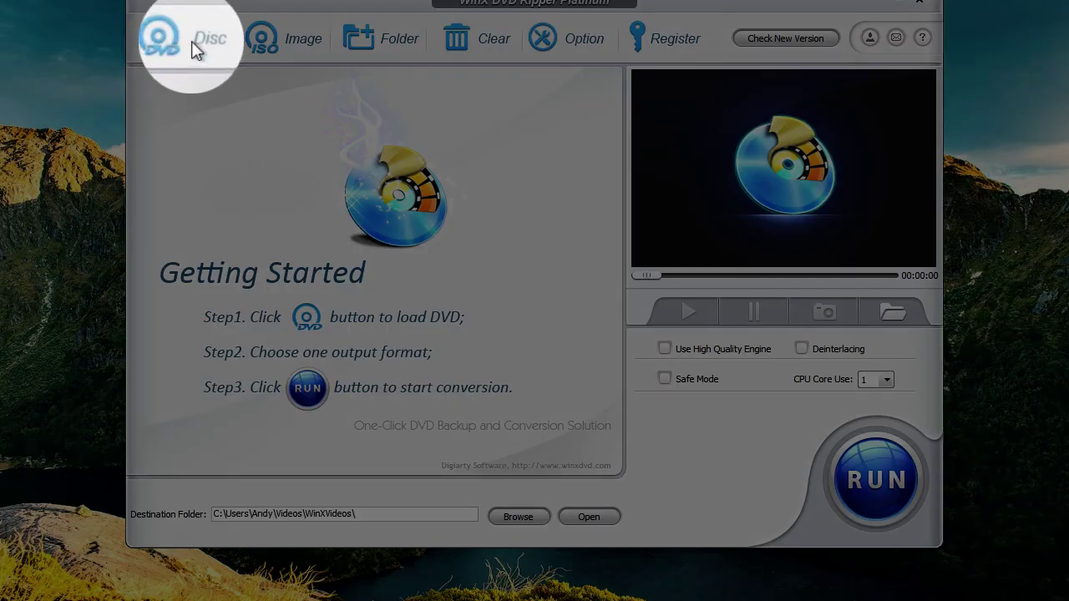
Load the lasalle 2006 DVD from drive D: and choose PC General Video > MP4 Video (MPEG4) output
{"action": "left_click", "coordinate": [192, 42]}
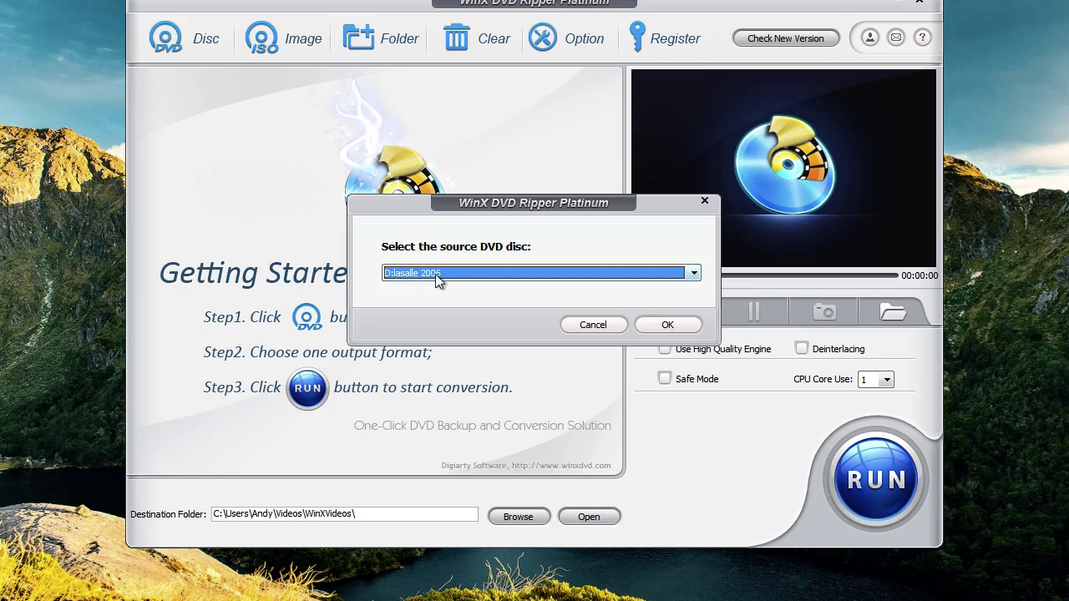
{"action": "left_click", "coordinate": [658, 322]}
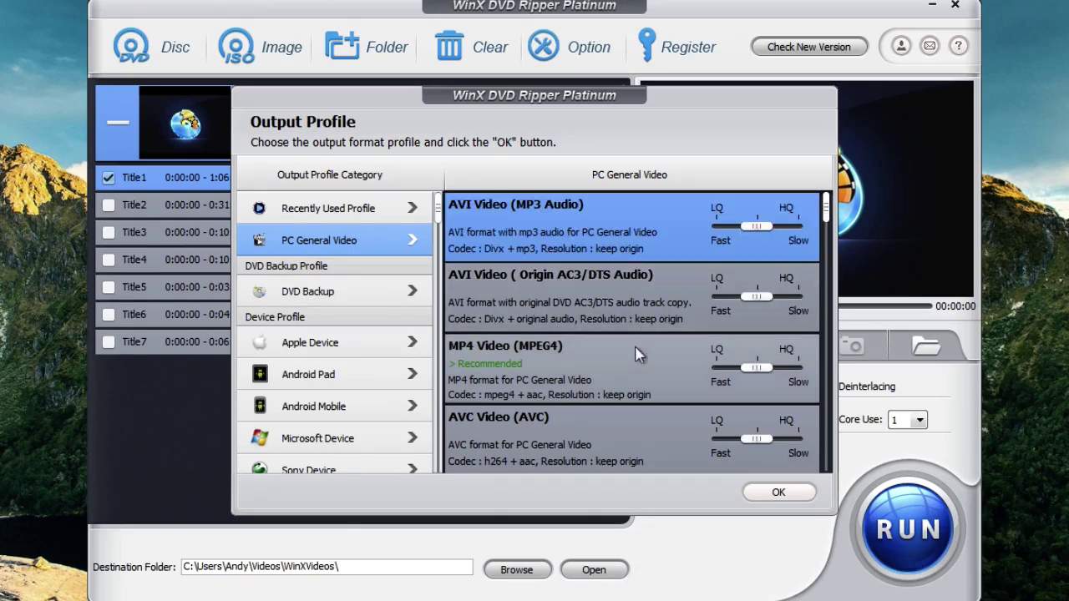
{"action": "left_click", "coordinate": [573, 364]}
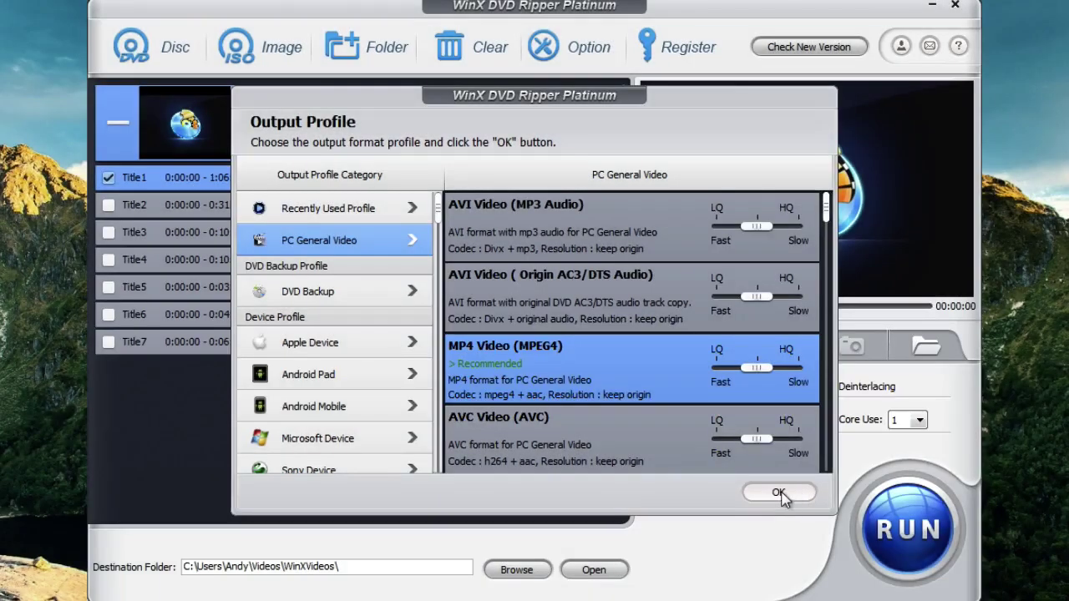
{"action": "left_click", "coordinate": [778, 492]}
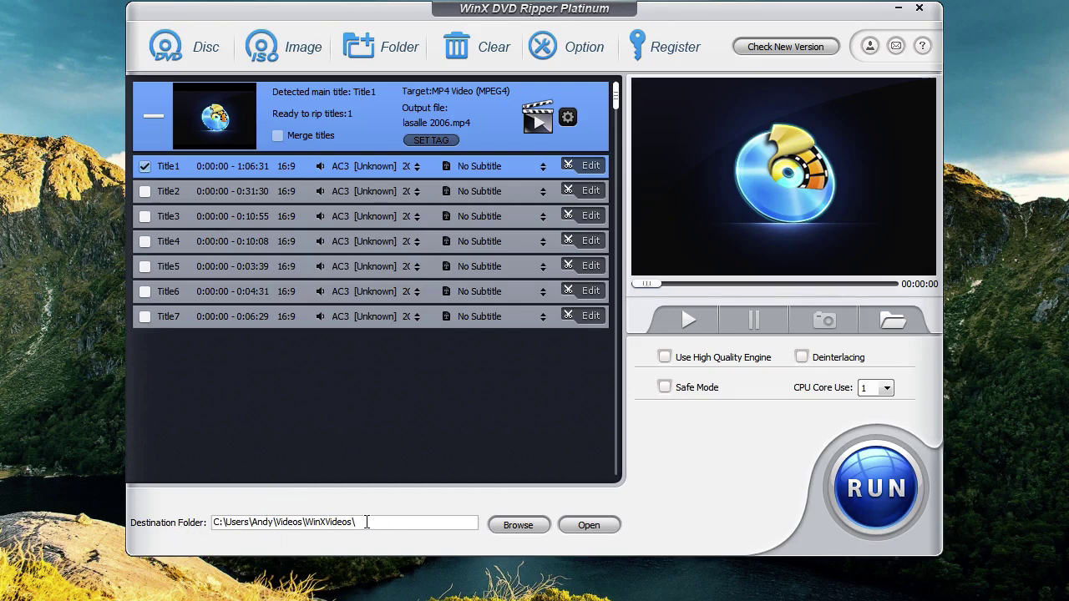
Browse for the destination folder and select Desktop
{"action": "left_click", "coordinate": [518, 524]}
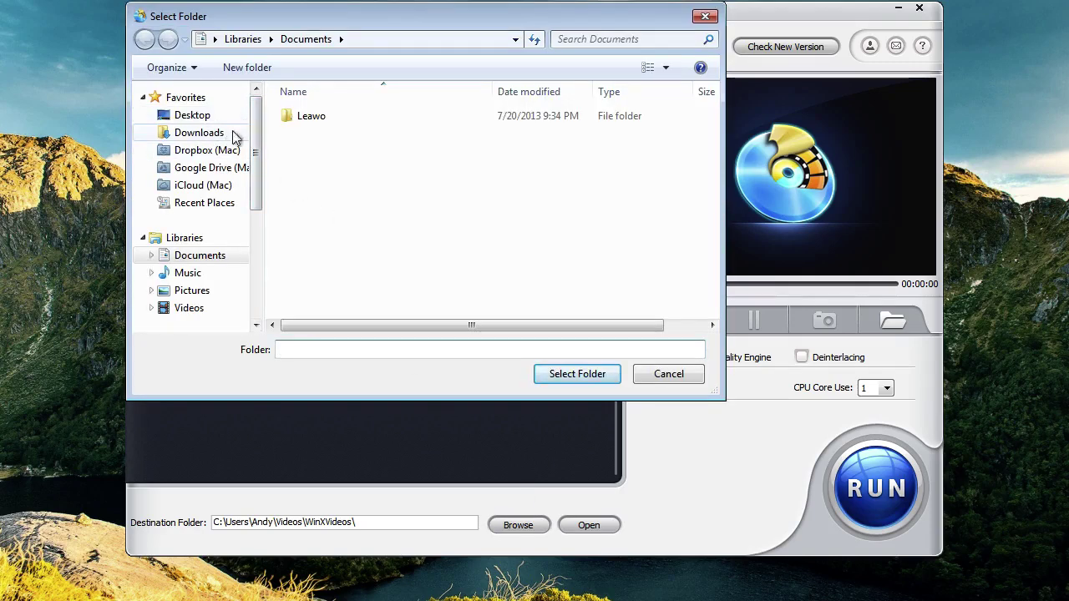
{"action": "mouse_move", "coordinate": [192, 115]}
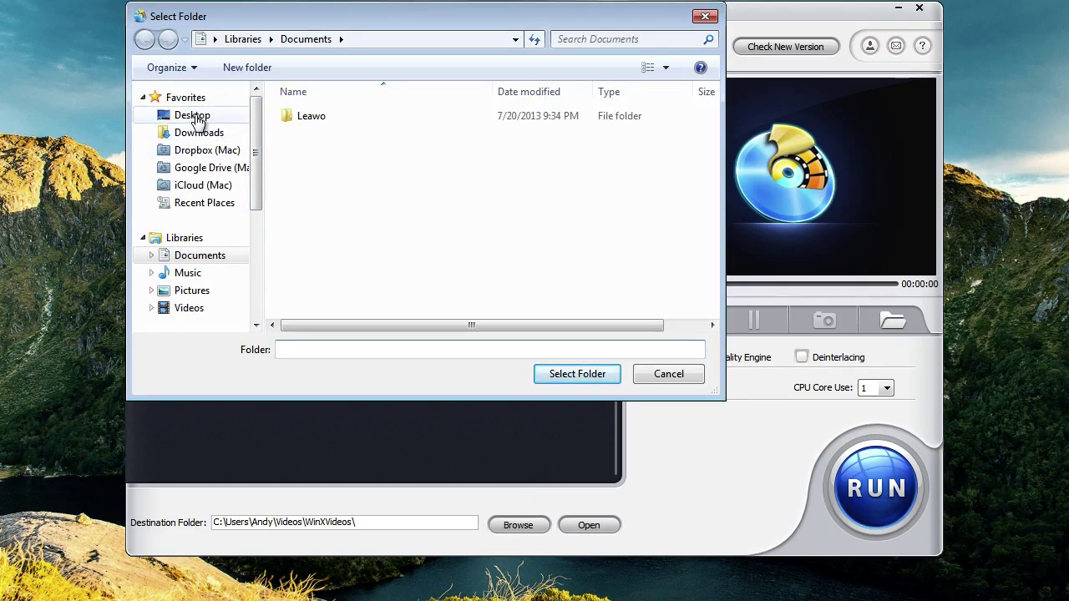
{"action": "left_click", "coordinate": [194, 117]}
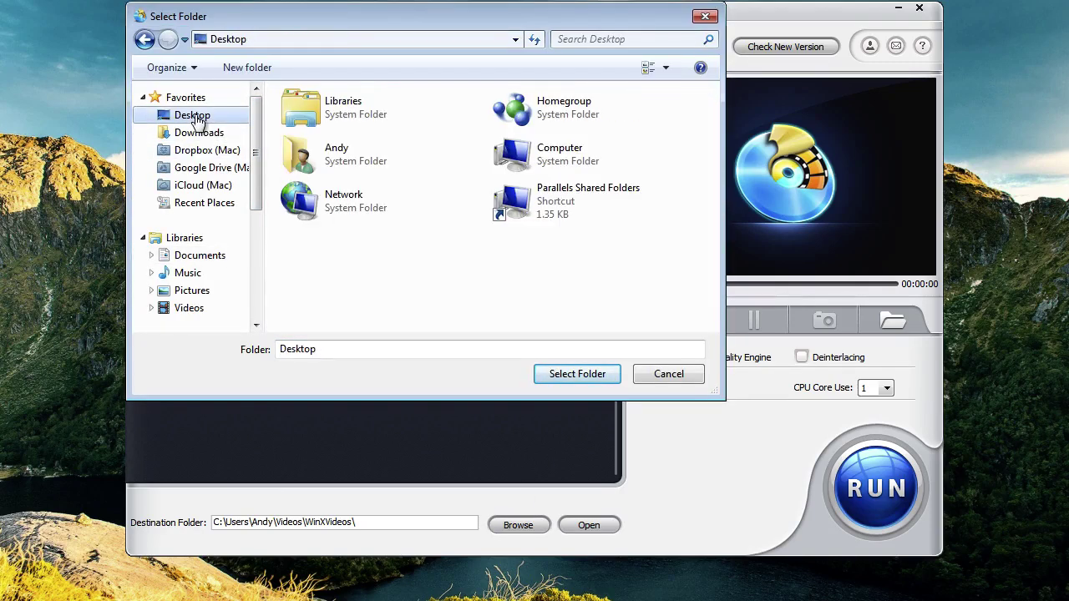
{"action": "left_click", "coordinate": [576, 374]}
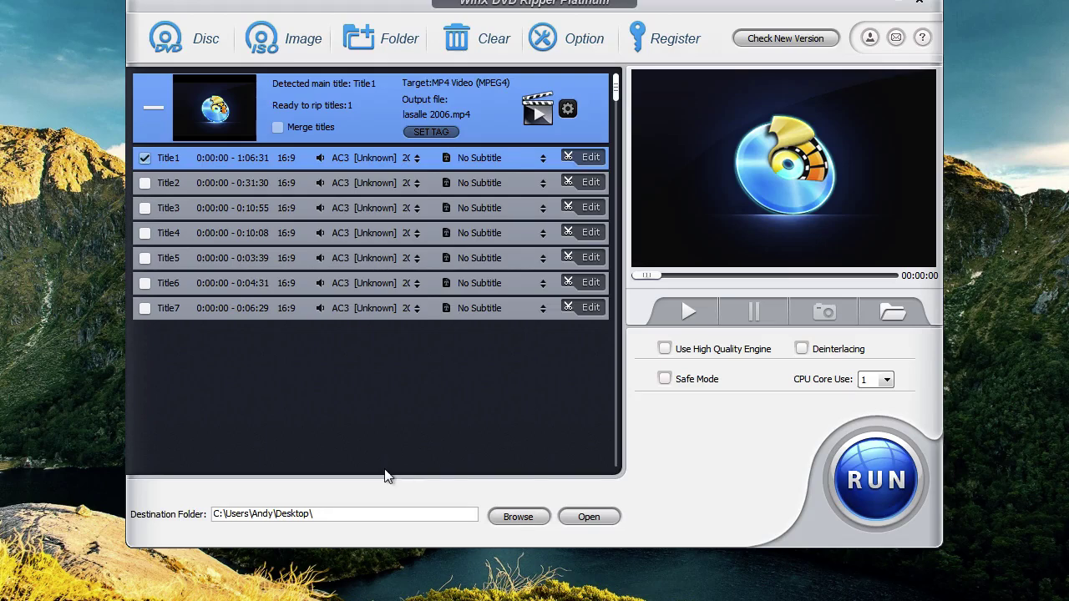
Start ripping the lasalle 2006 main title to MP4 with RUN
{"action": "left_click", "coordinate": [885, 485]}
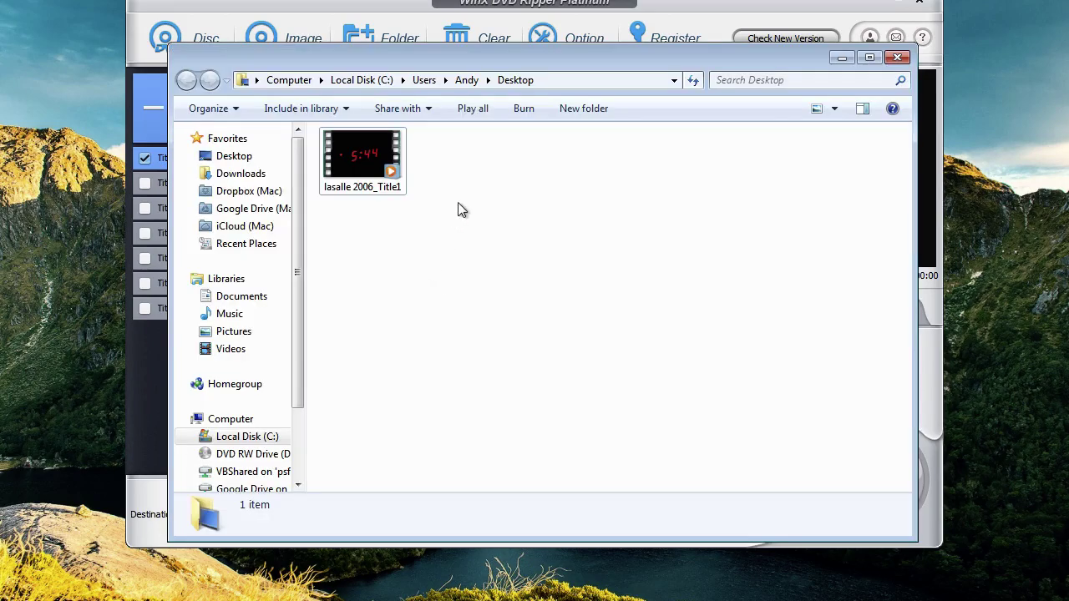
Check the 58.7 MB lasalle 2006_Title1 MP4 details, then close the Desktop window with Alt+F4
{"action": "left_click", "coordinate": [364, 174]}
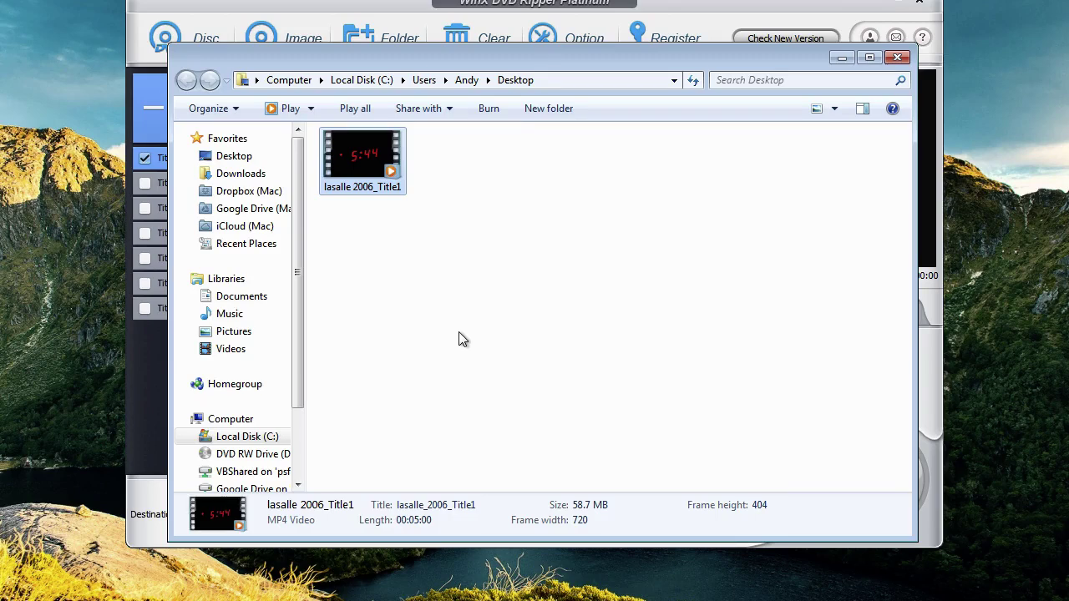
{"action": "key", "text": "alt+F4"}
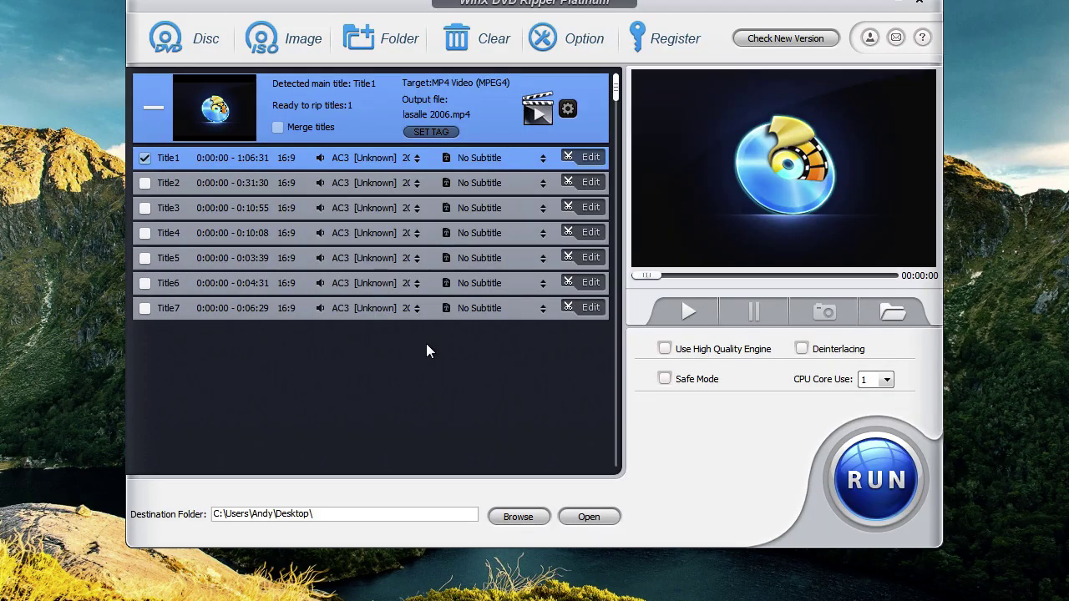